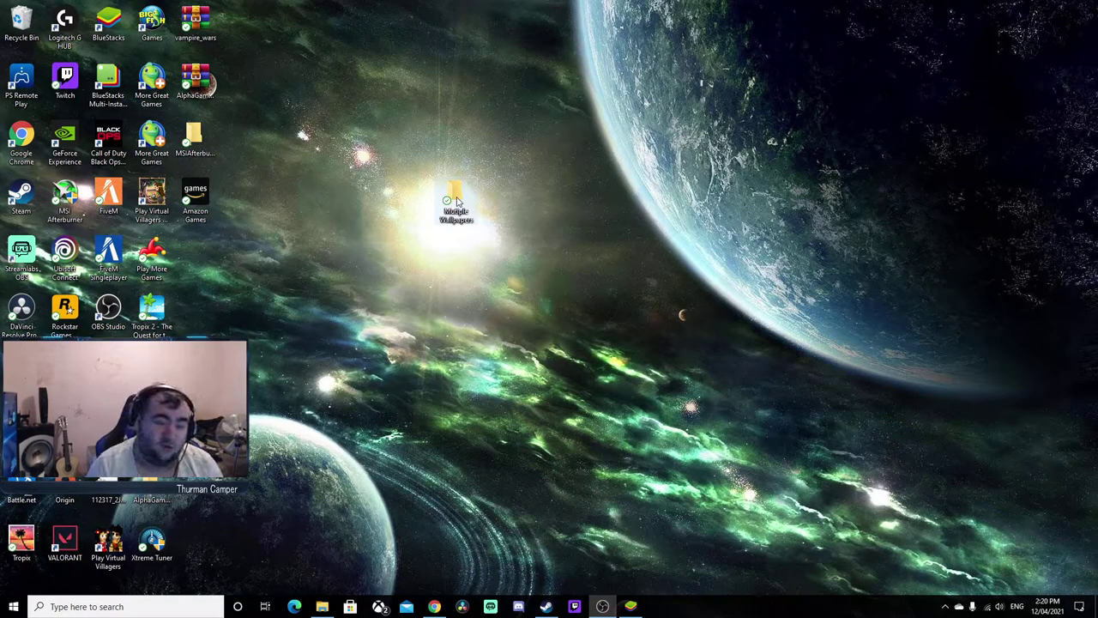
{"action": "double_click", "coordinate": [456, 202]}
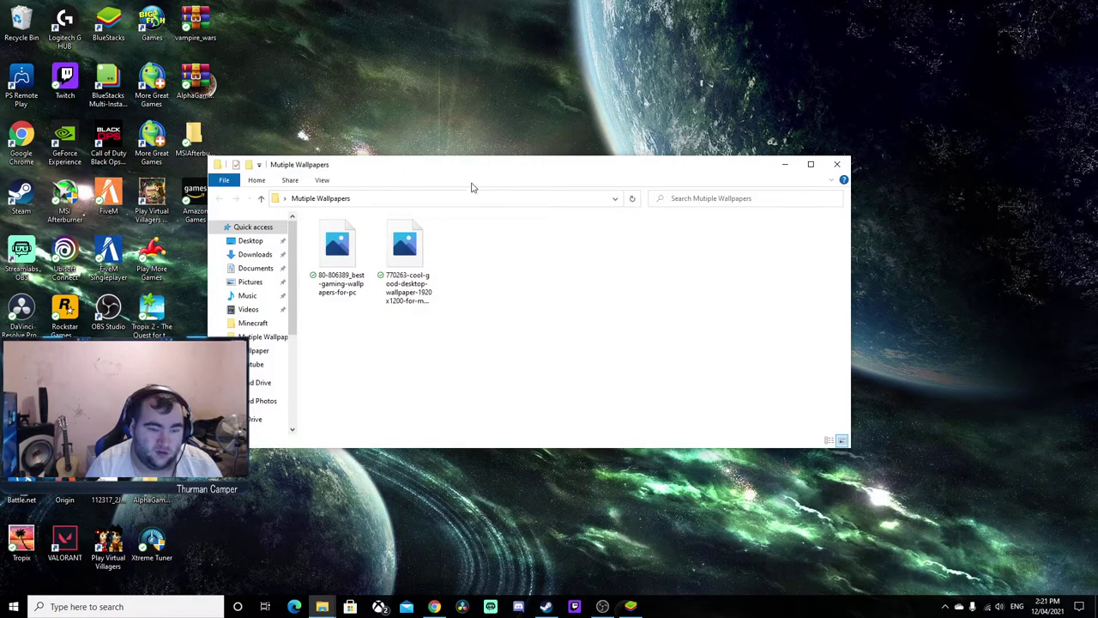
{"action": "left_click_drag", "start_coordinate": [454, 174], "coordinate": [607, 116]}
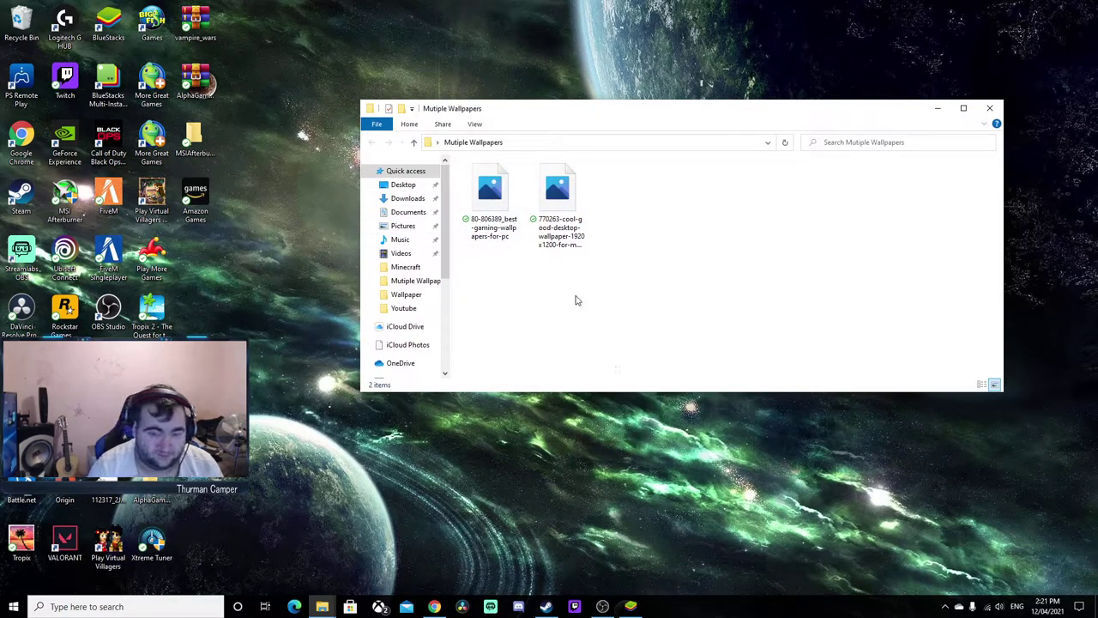
{"action": "double_click", "coordinate": [507, 213]}
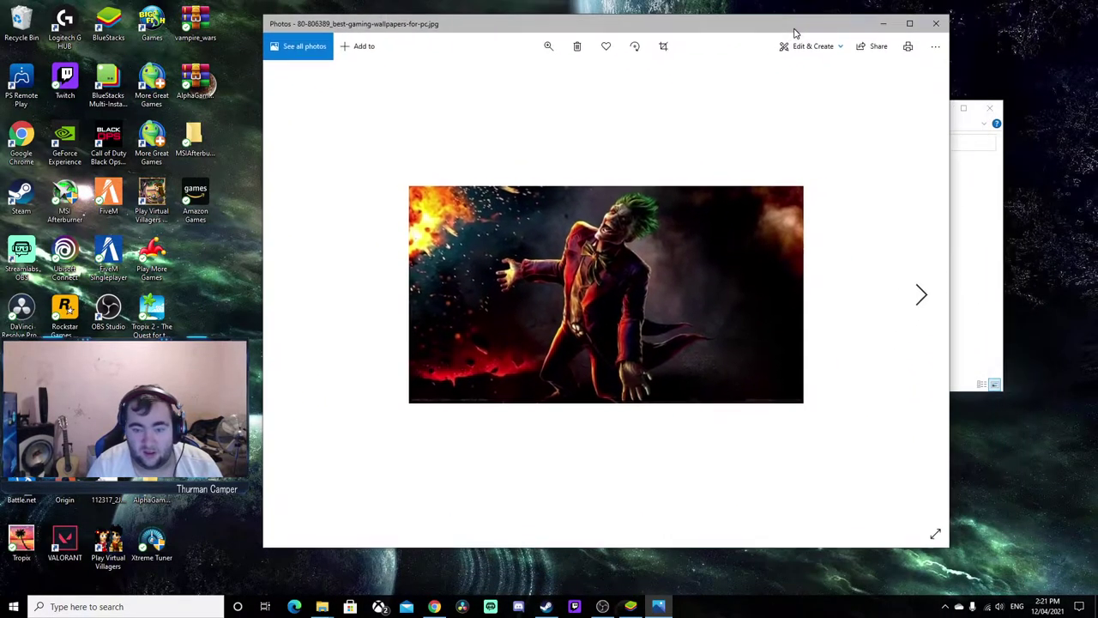
{"action": "left_click", "coordinate": [921, 295]}
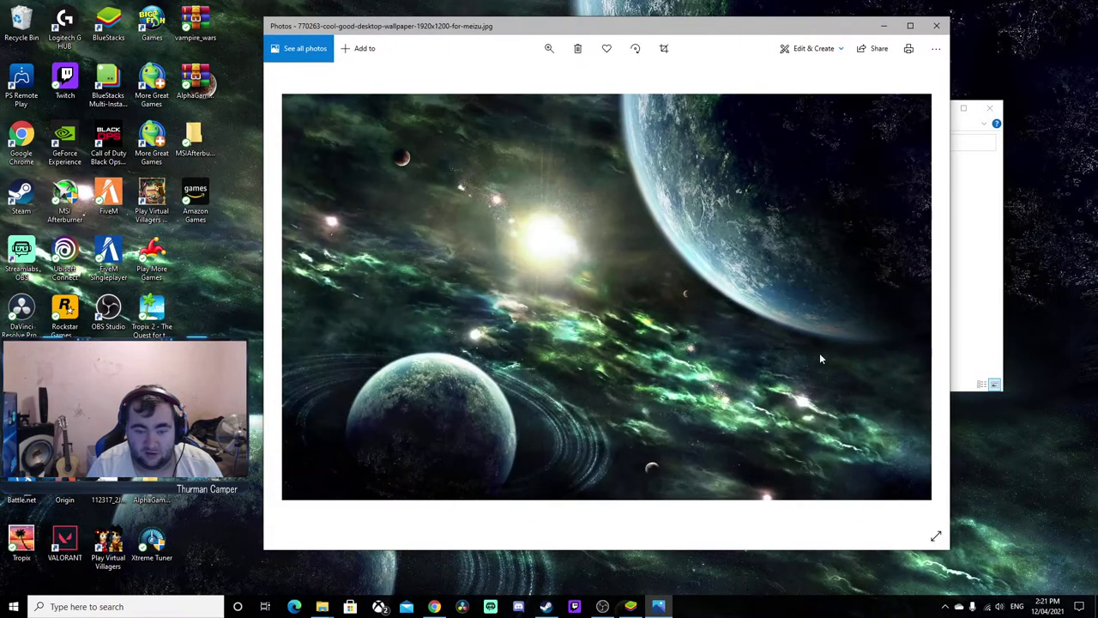
{"action": "left_click", "coordinate": [936, 26]}
{"action": "left_click", "coordinate": [936, 109]}
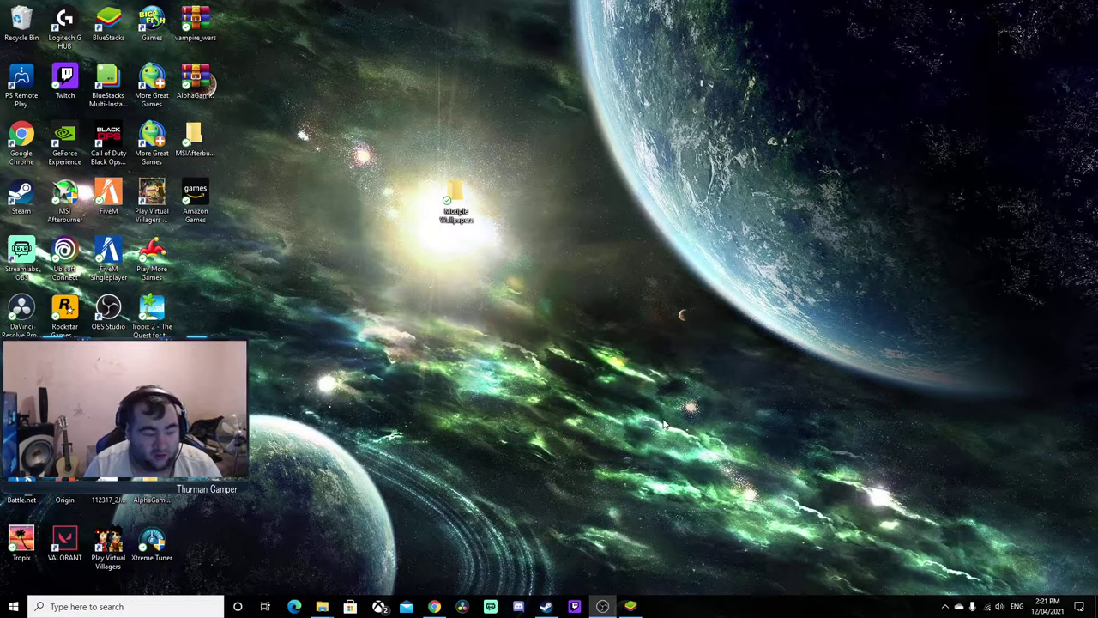
Open the Personalization settings from the desktop's right-click menu.
{"action": "right_click", "coordinate": [660, 367]}
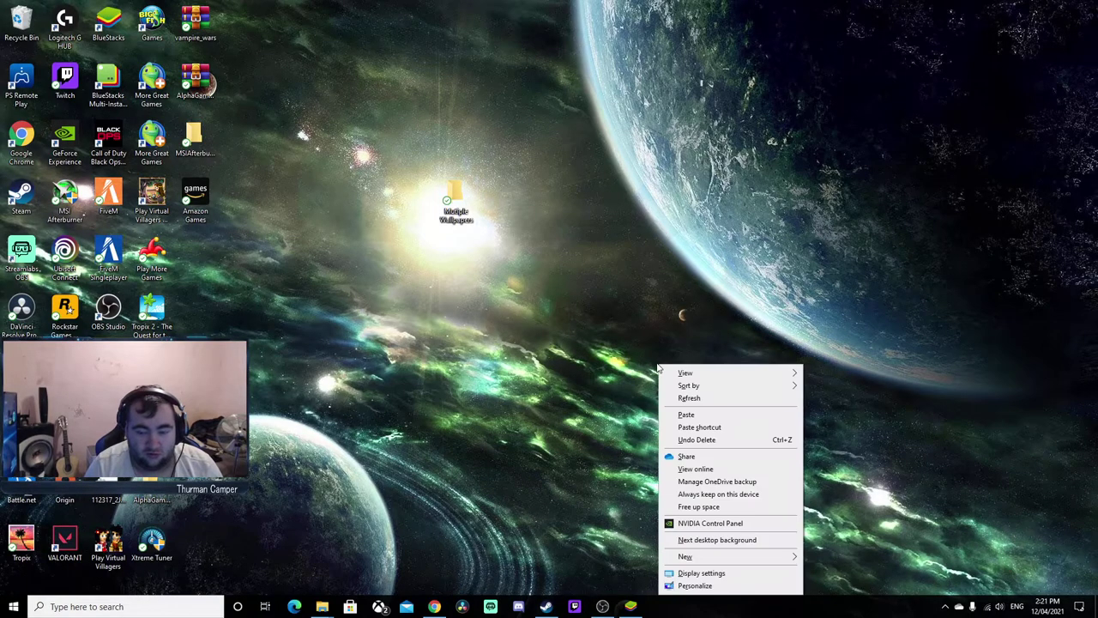
{"action": "left_click", "coordinate": [695, 585]}
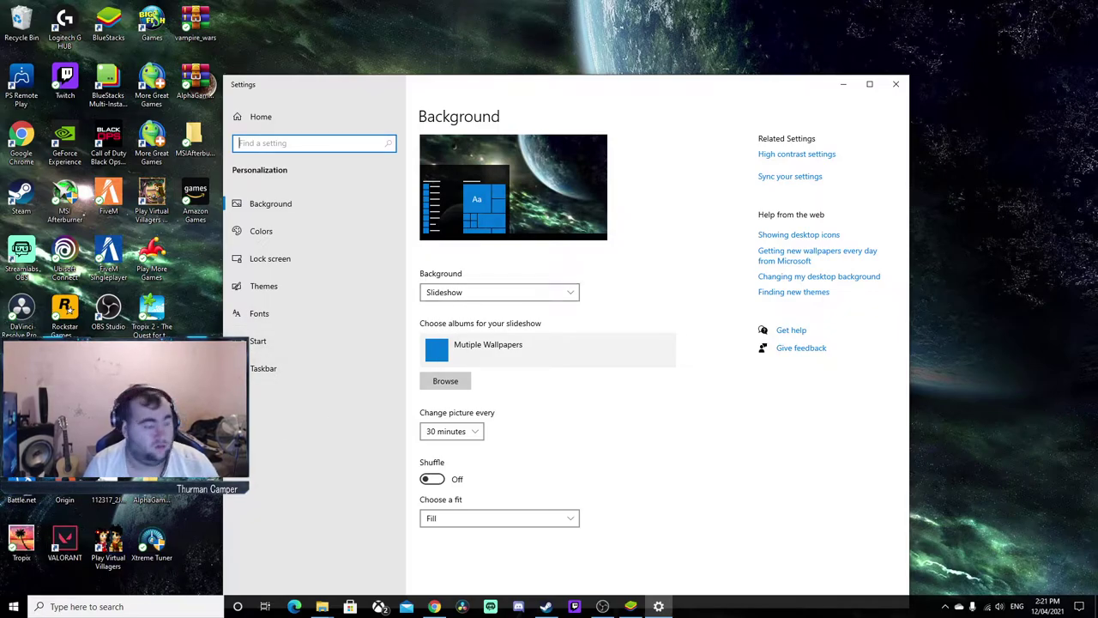
{"action": "key", "text": "alt+Tab"}
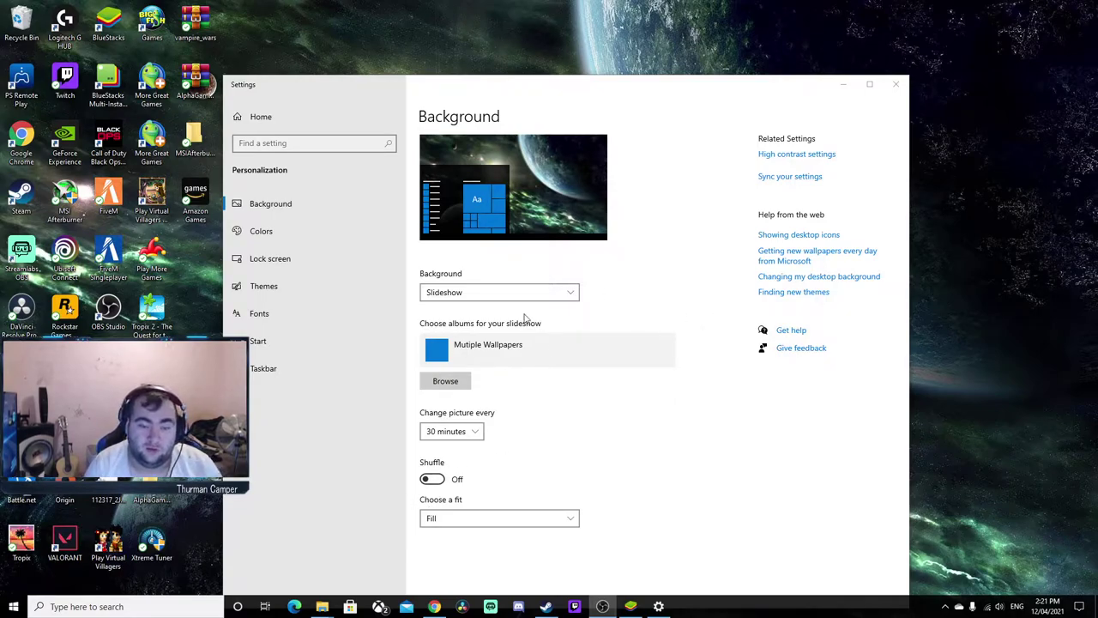
Set the Background type to Slideshow after briefly trying Picture.
{"action": "left_click", "coordinate": [485, 294]}
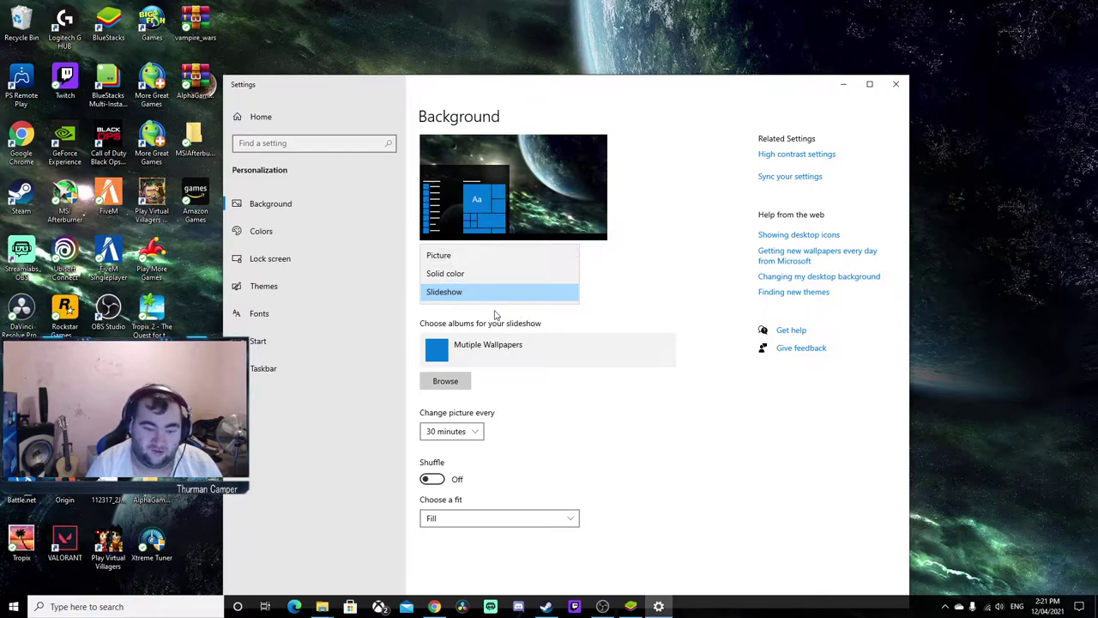
{"action": "left_click", "coordinate": [618, 375]}
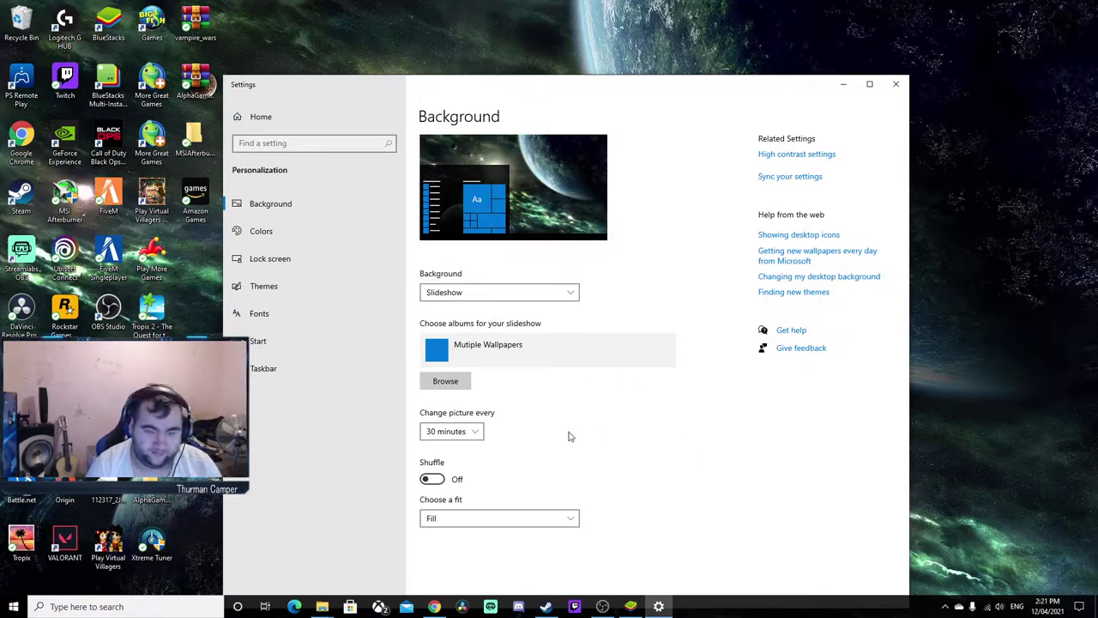
{"action": "left_click", "coordinate": [483, 291]}
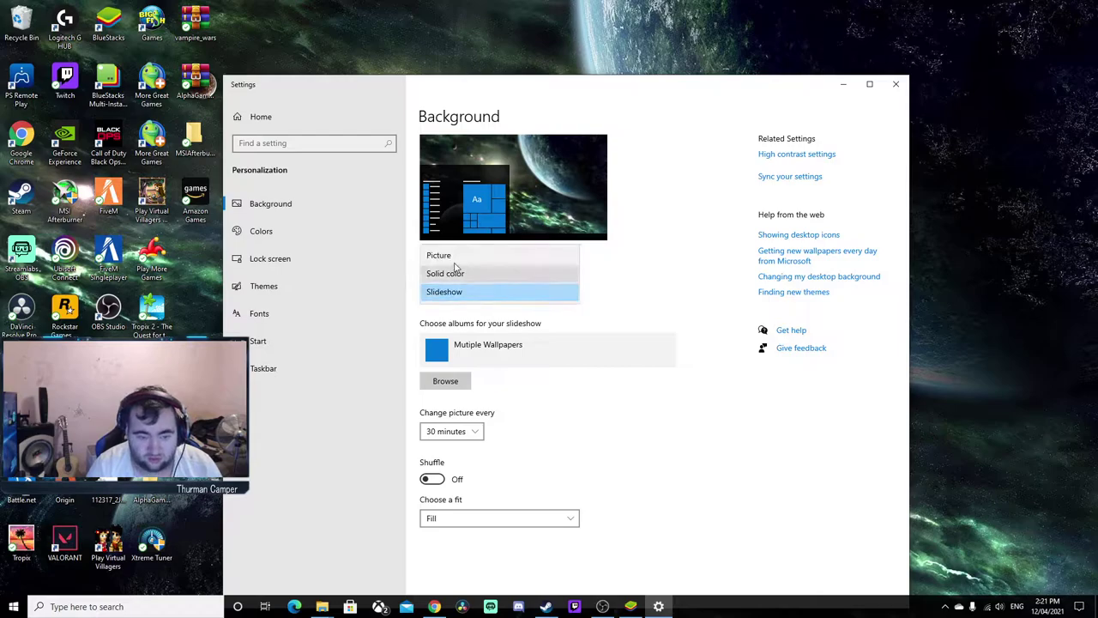
{"action": "left_click", "coordinate": [476, 254]}
{"action": "left_click", "coordinate": [500, 293]}
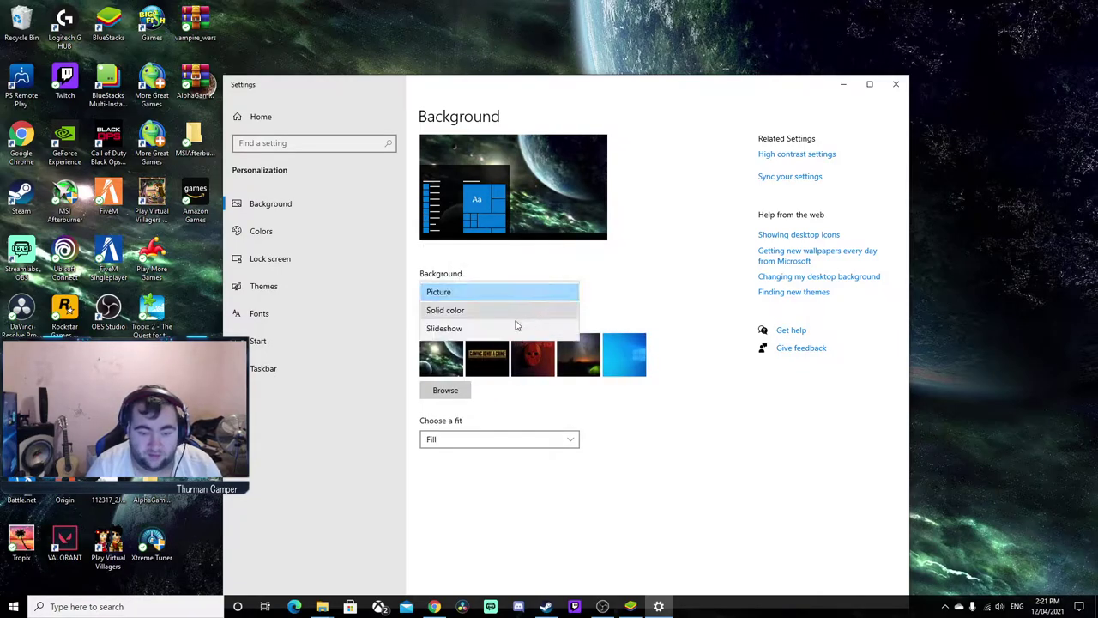
{"action": "left_click", "coordinate": [457, 329]}
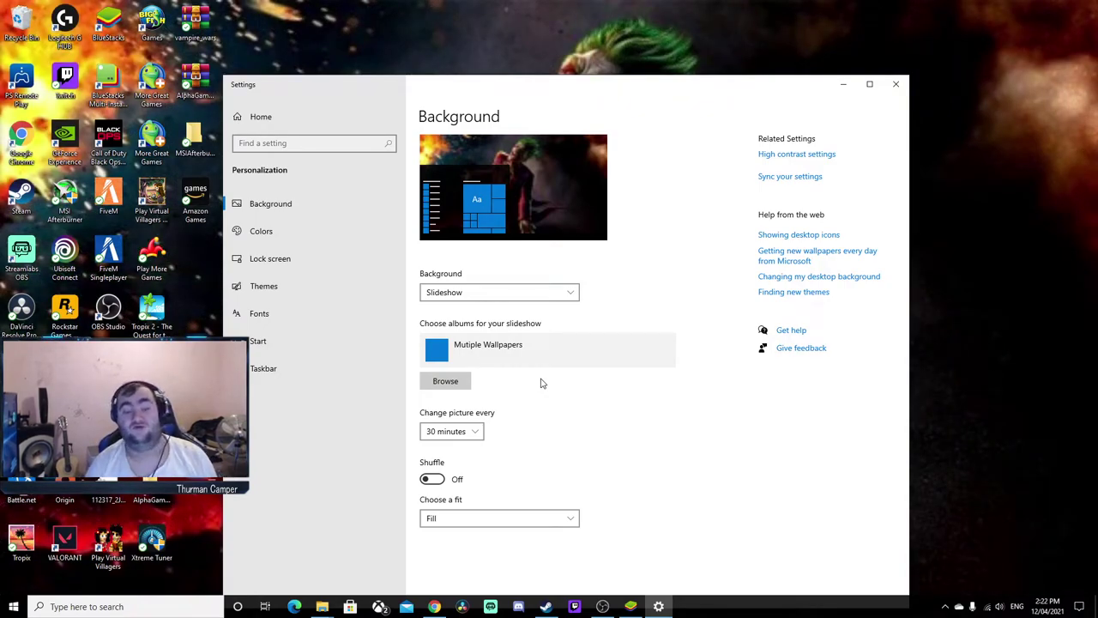
Browse under This PC and choose the 'Mutiple Wallpapers' folder as the slideshow album.
{"action": "left_click", "coordinate": [450, 388]}
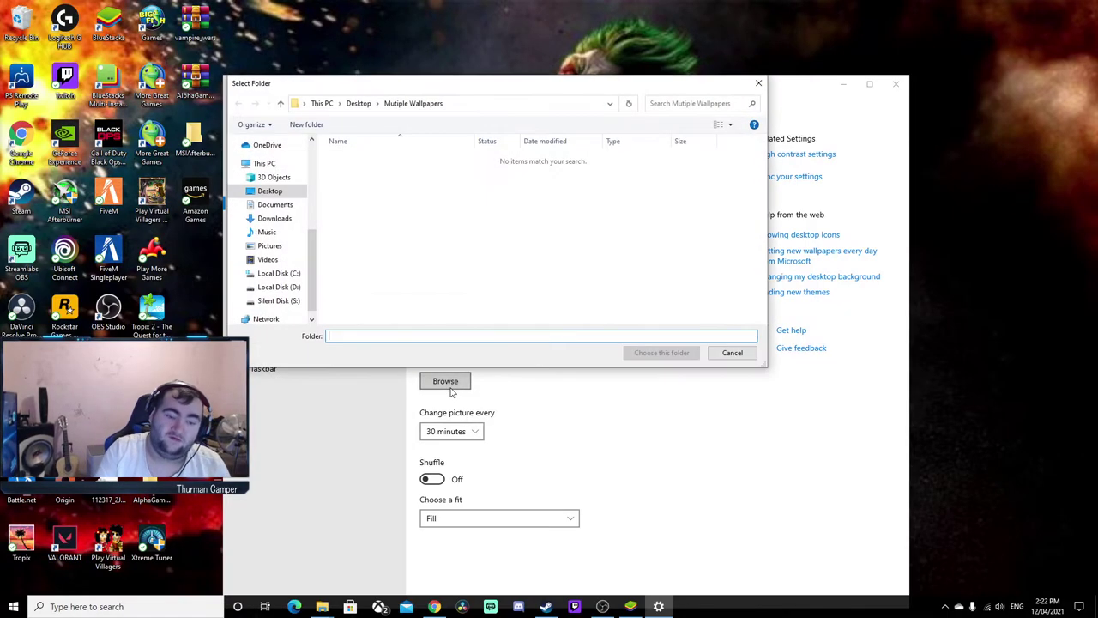
{"action": "left_click", "coordinate": [268, 164]}
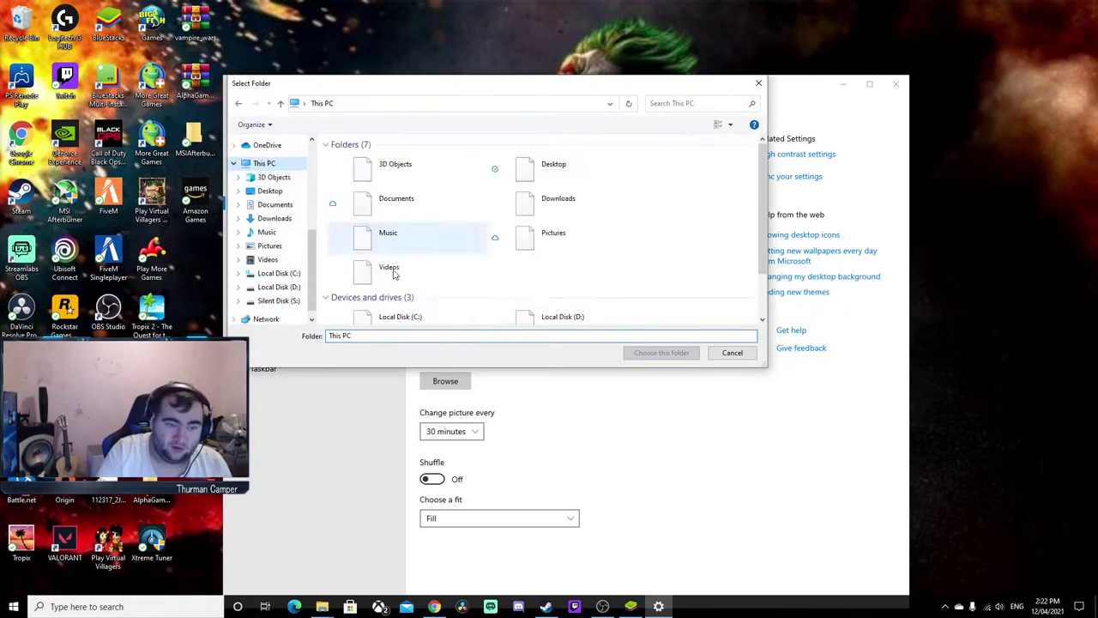
{"action": "scroll", "coordinate": [514, 257], "scroll_direction": "down", "scroll_amount": 1}
{"action": "scroll", "coordinate": [524, 254], "scroll_direction": "up", "scroll_amount": 1}
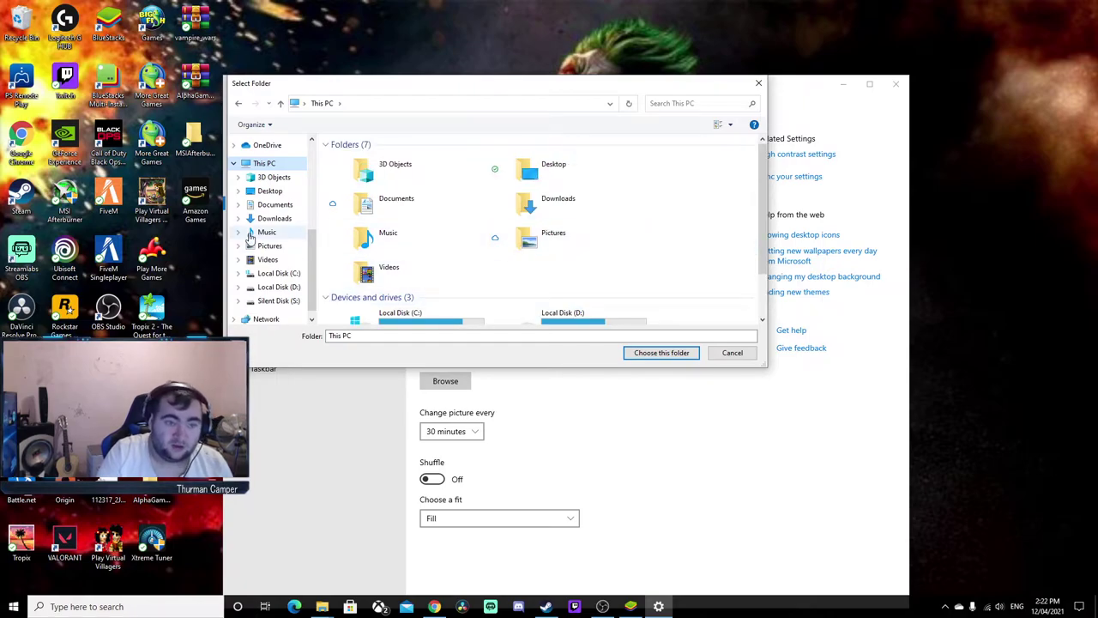
{"action": "scroll", "coordinate": [279, 228], "scroll_direction": "up", "scroll_amount": 5}
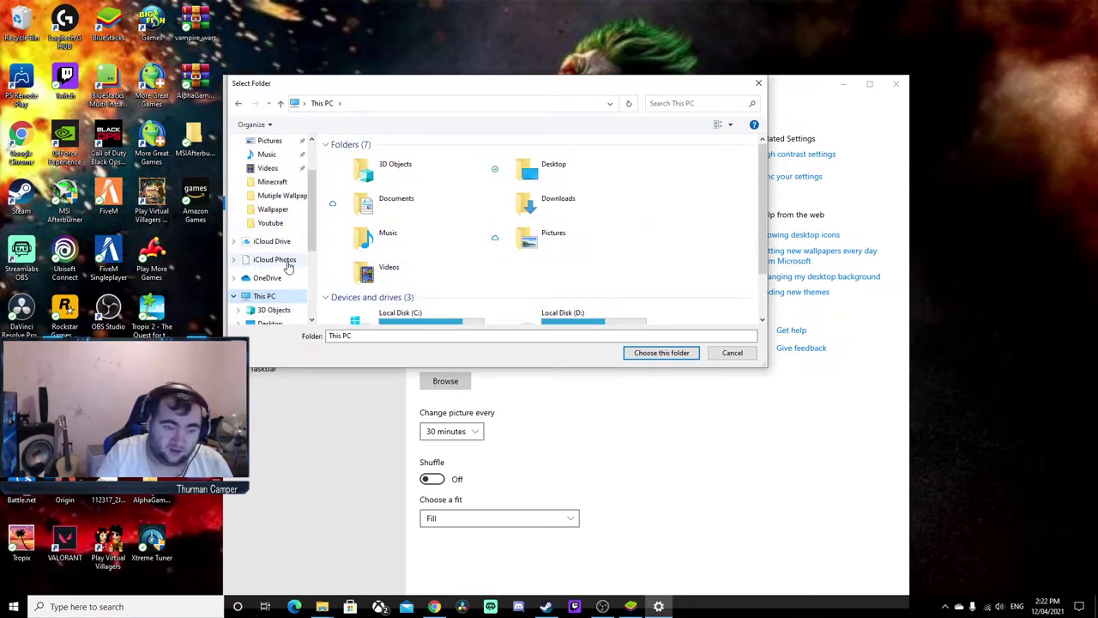
{"action": "left_click", "coordinate": [273, 198]}
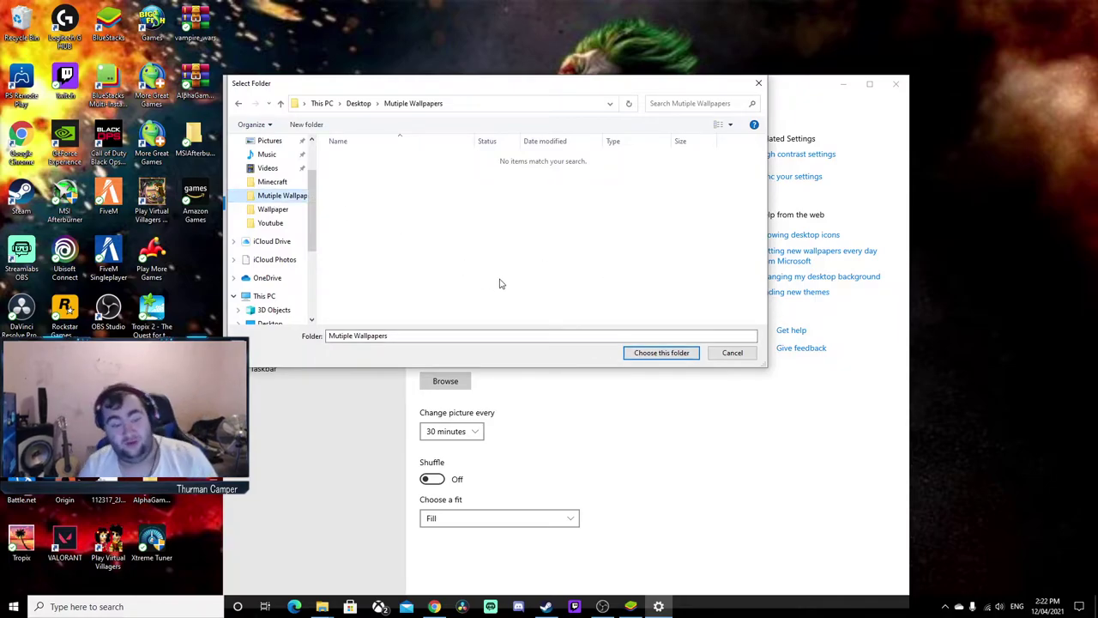
{"action": "left_click", "coordinate": [660, 352]}
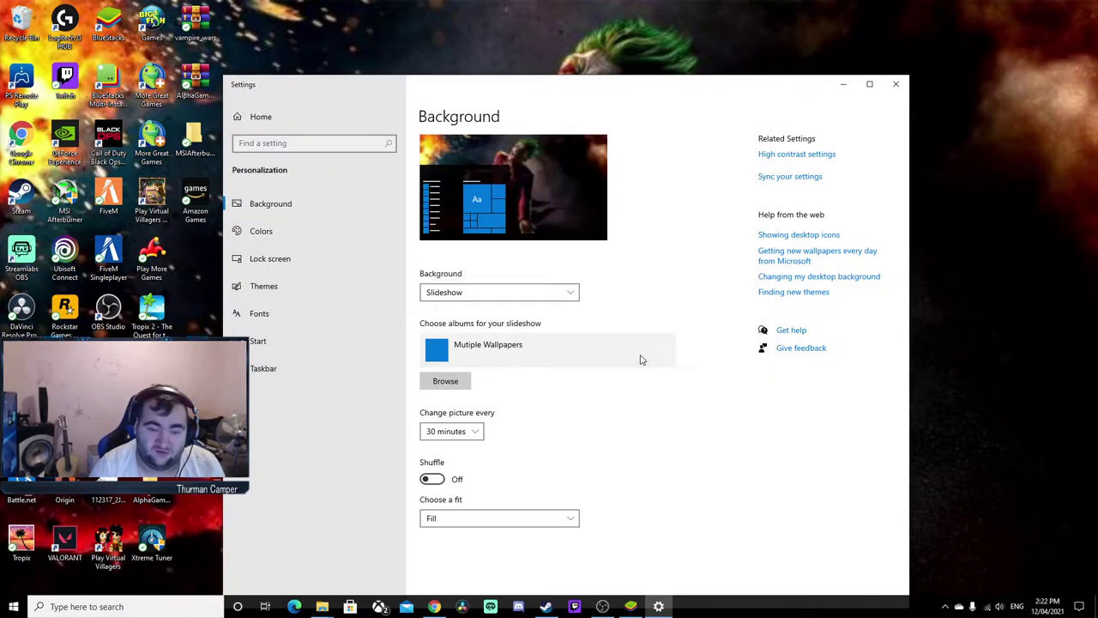
Reposition the Settings window and keep the picture-change interval at 30 minutes.
{"action": "left_click_drag", "start_coordinate": [492, 85], "coordinate": [529, 73]}
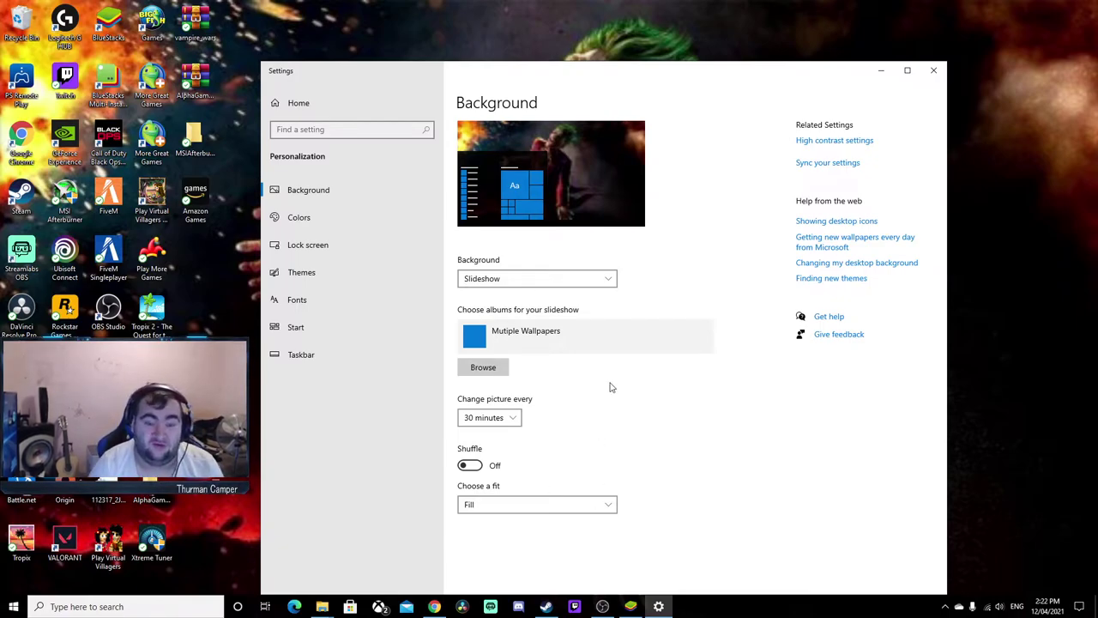
{"action": "left_click", "coordinate": [504, 418]}
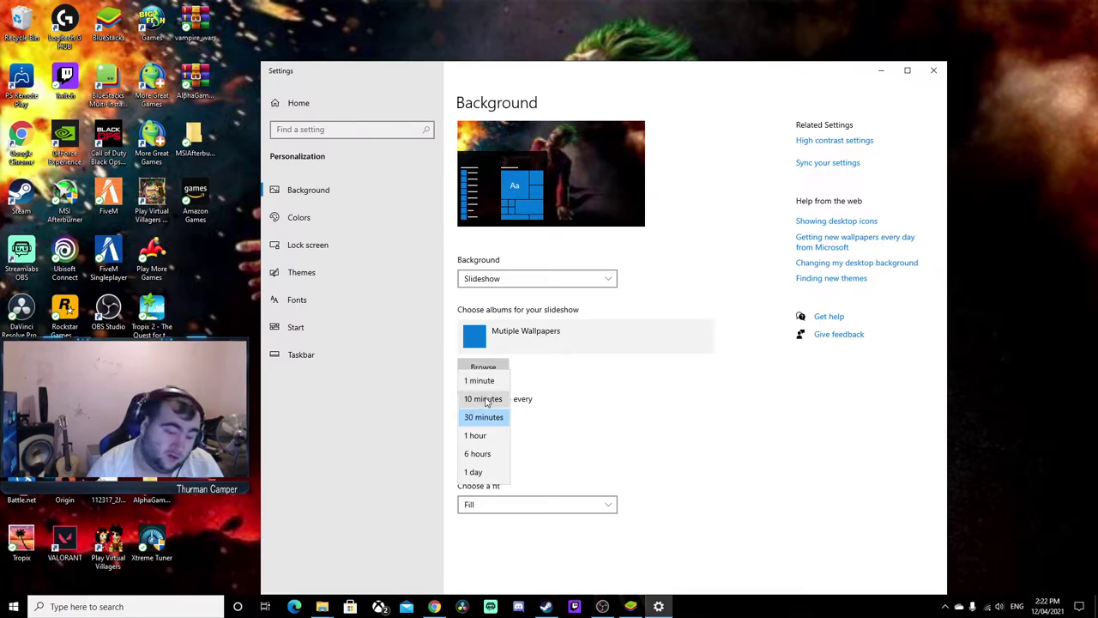
{"action": "left_click", "coordinate": [590, 410]}
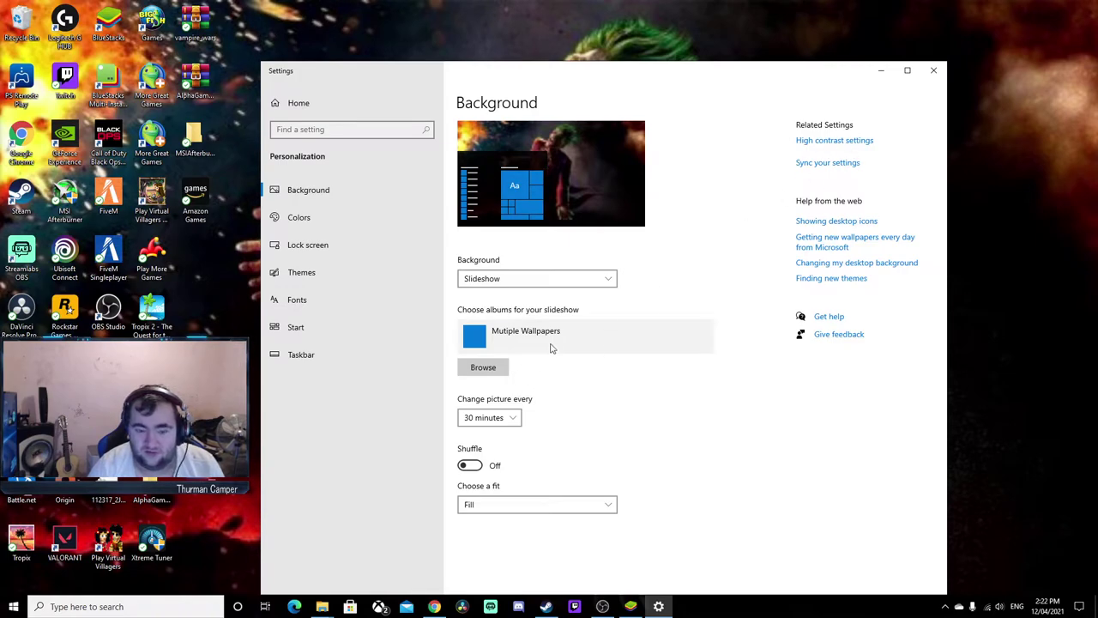
{"action": "left_click", "coordinate": [483, 367]}
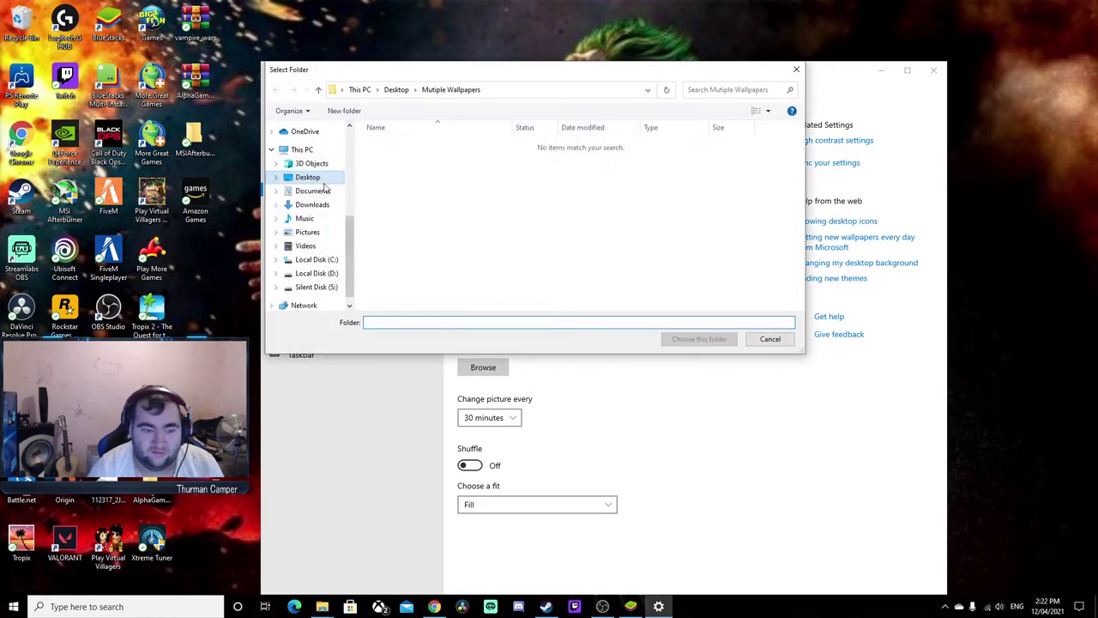
{"action": "scroll", "coordinate": [322, 193], "scroll_direction": "up", "scroll_amount": 4}
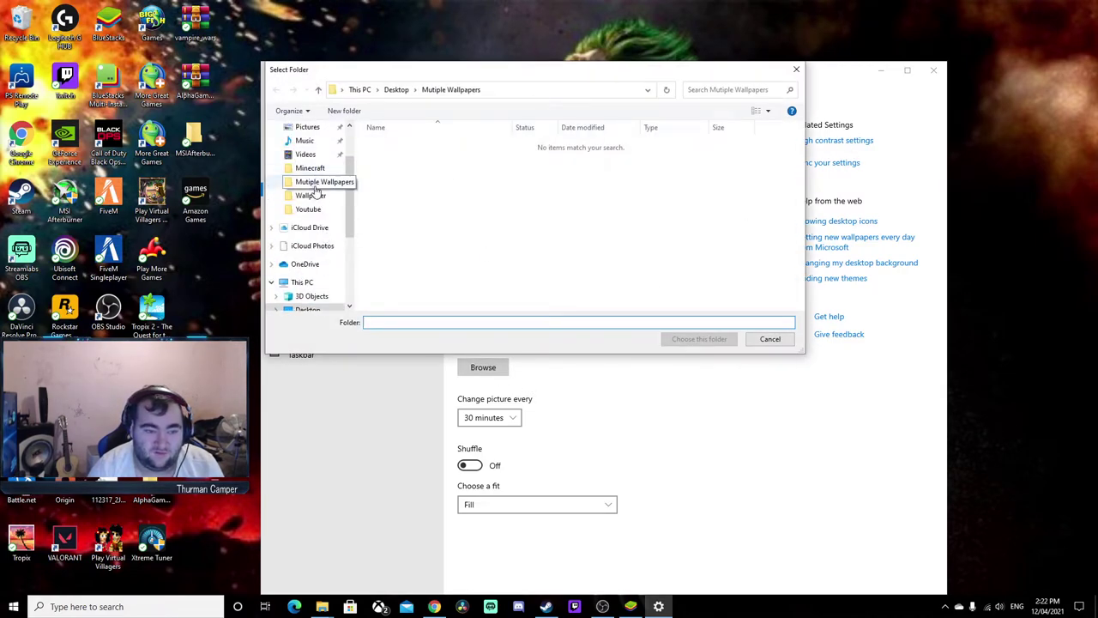
{"action": "left_click", "coordinate": [314, 183]}
{"action": "left_click", "coordinate": [696, 339]}
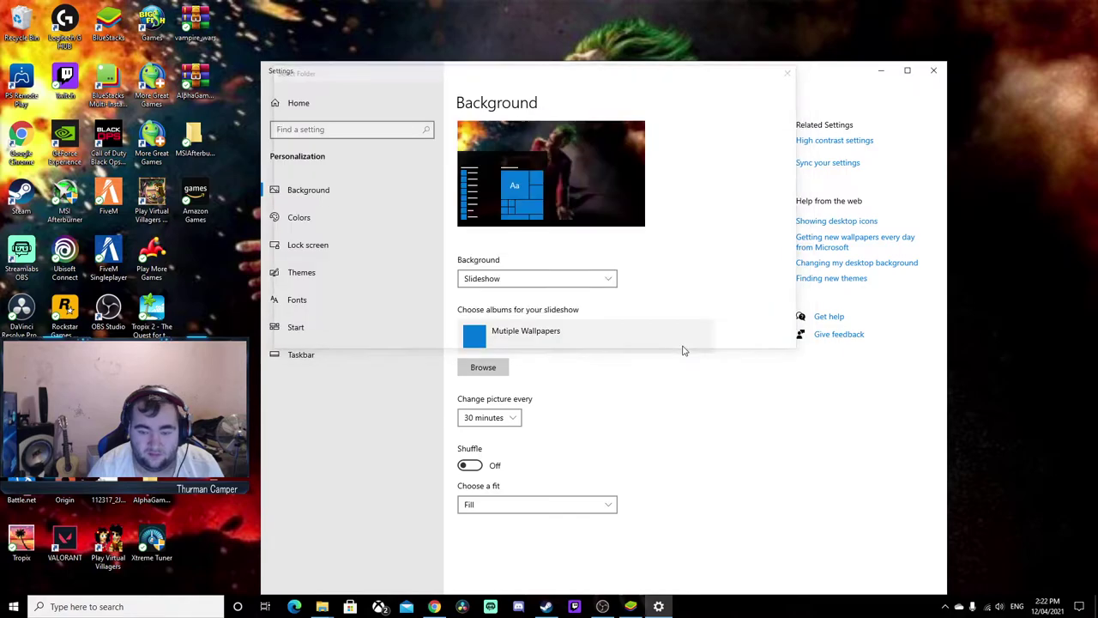
{"action": "left_click", "coordinate": [483, 368]}
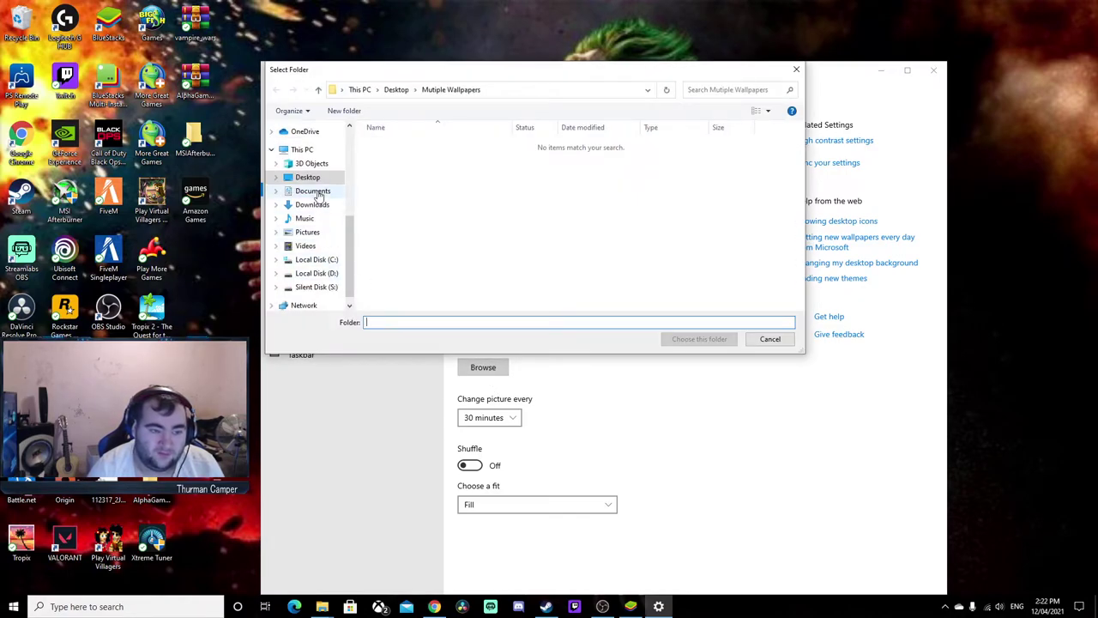
{"action": "scroll", "coordinate": [317, 196], "scroll_direction": "up", "scroll_amount": 5}
{"action": "left_click", "coordinate": [332, 182]}
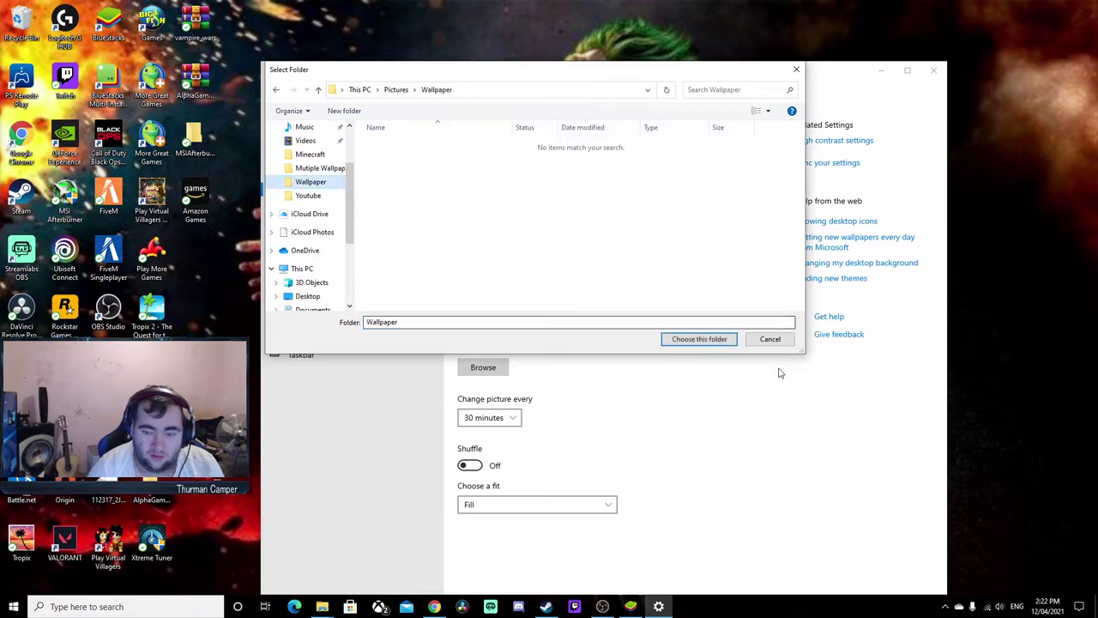
{"action": "left_click", "coordinate": [697, 339]}
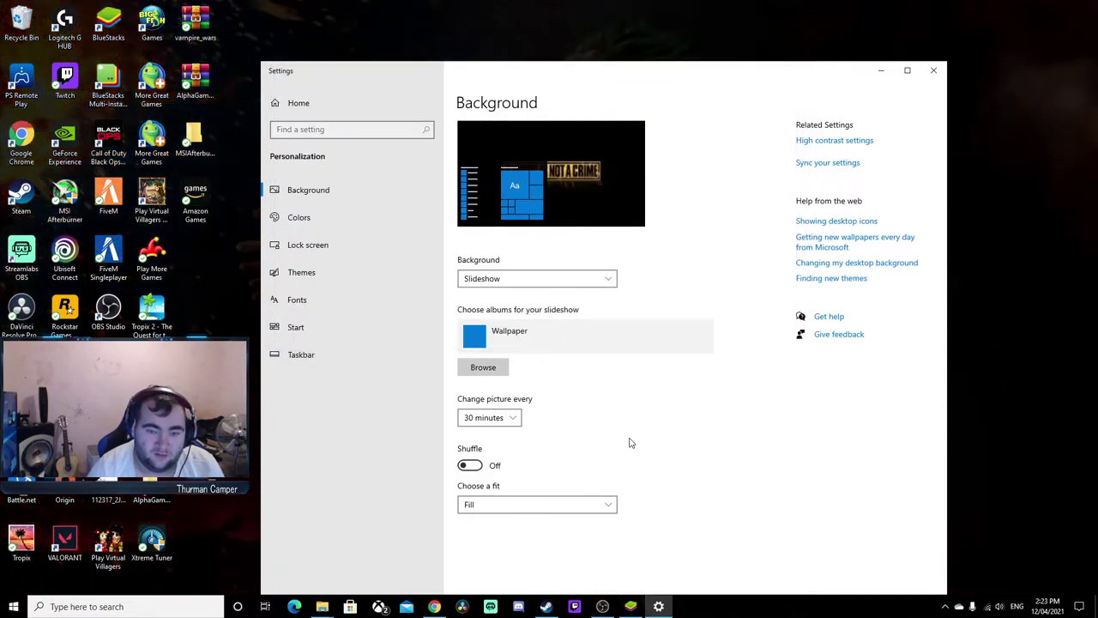
{"action": "left_click", "coordinate": [493, 371]}
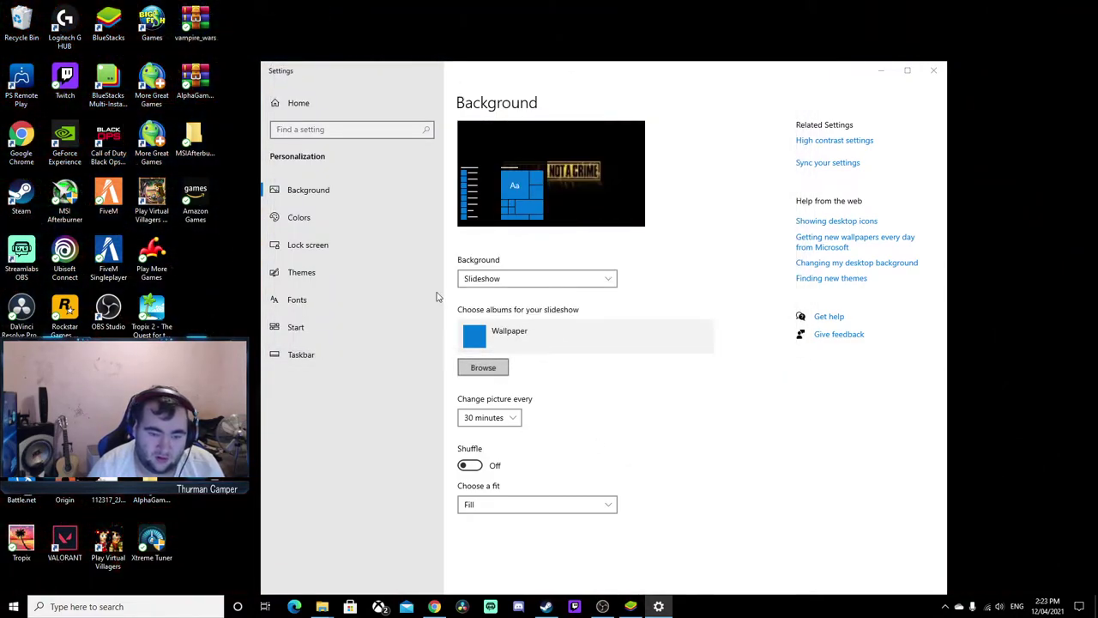
{"action": "scroll", "coordinate": [318, 215], "scroll_direction": "up", "scroll_amount": 5}
{"action": "left_click", "coordinate": [325, 171]}
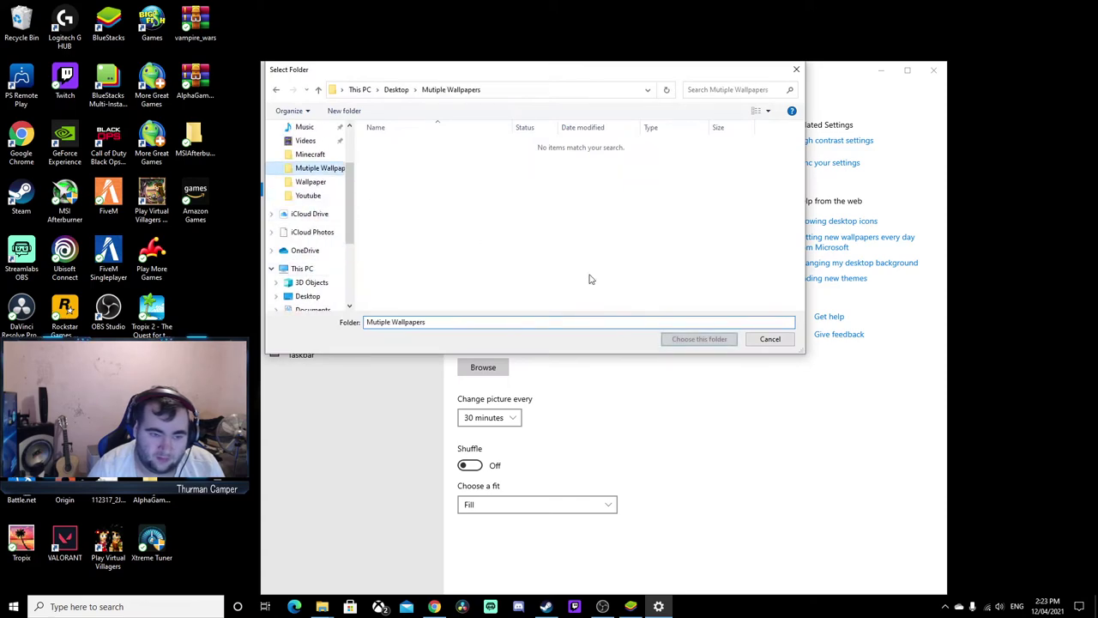
{"action": "left_click", "coordinate": [715, 339]}
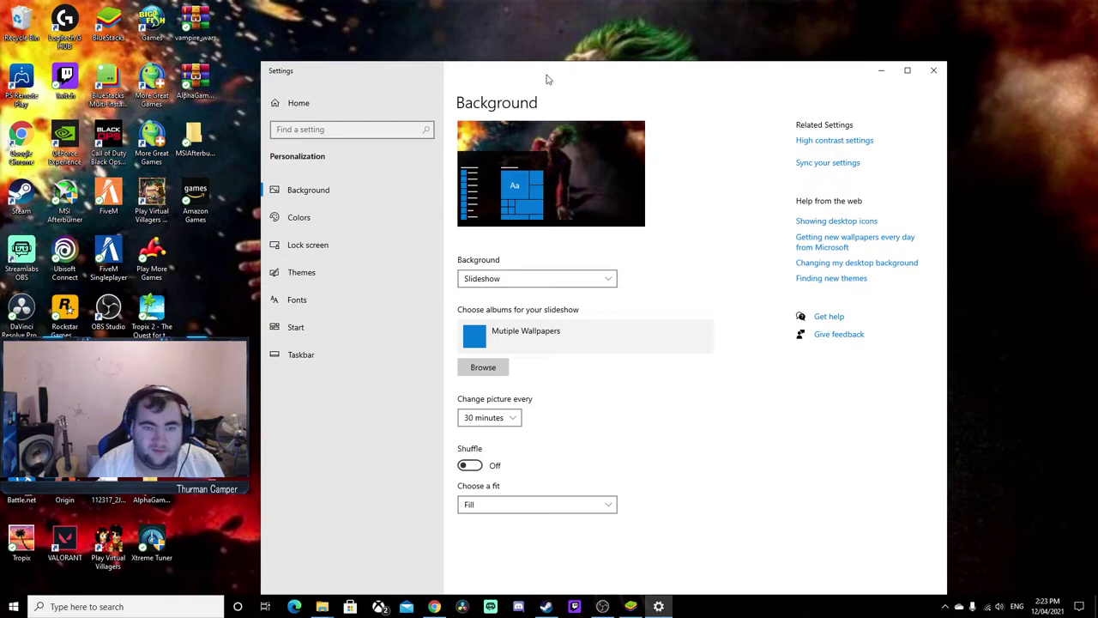
Bring up the Mutiple Wallpapers folder and preview its first wallpaper image.
{"action": "mouse_move", "coordinate": [325, 609]}
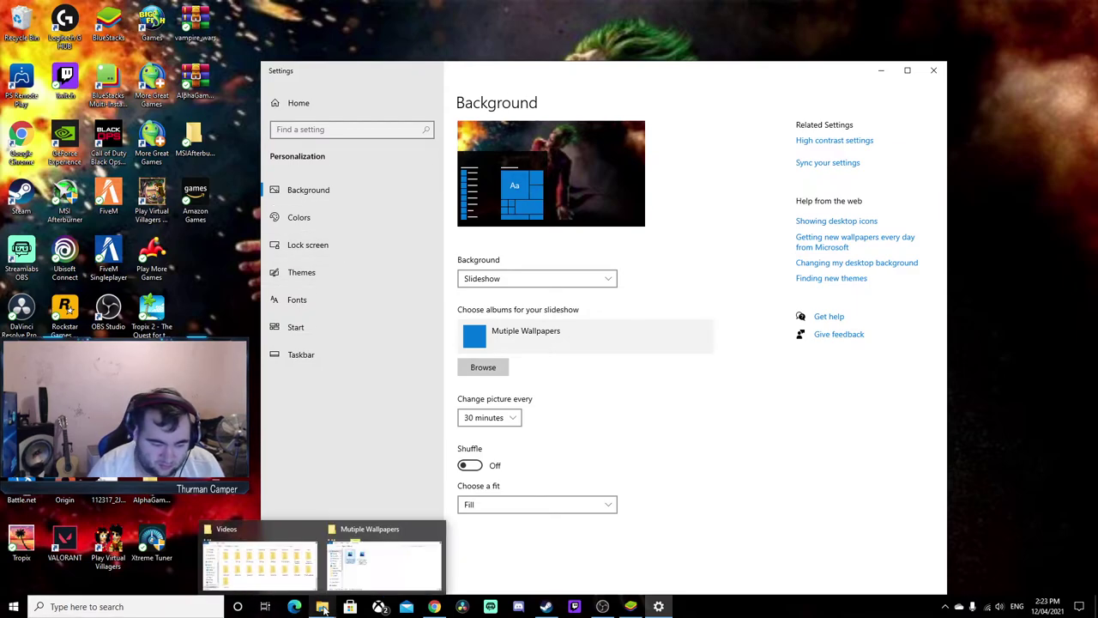
{"action": "left_click", "coordinate": [385, 562]}
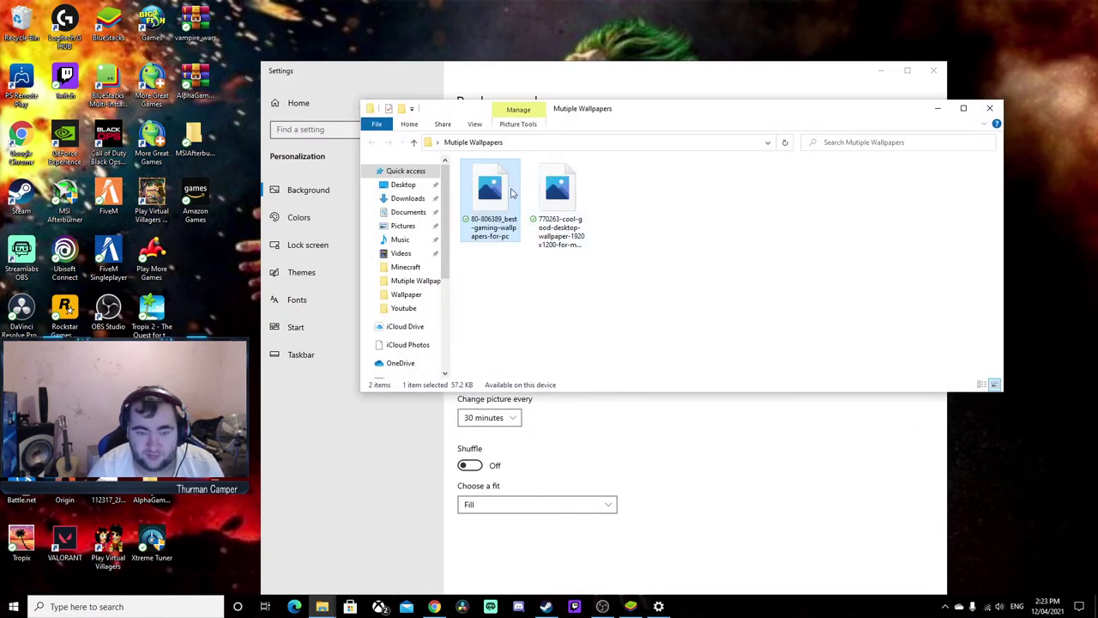
{"action": "double_click", "coordinate": [512, 193]}
{"action": "left_click", "coordinate": [933, 17]}
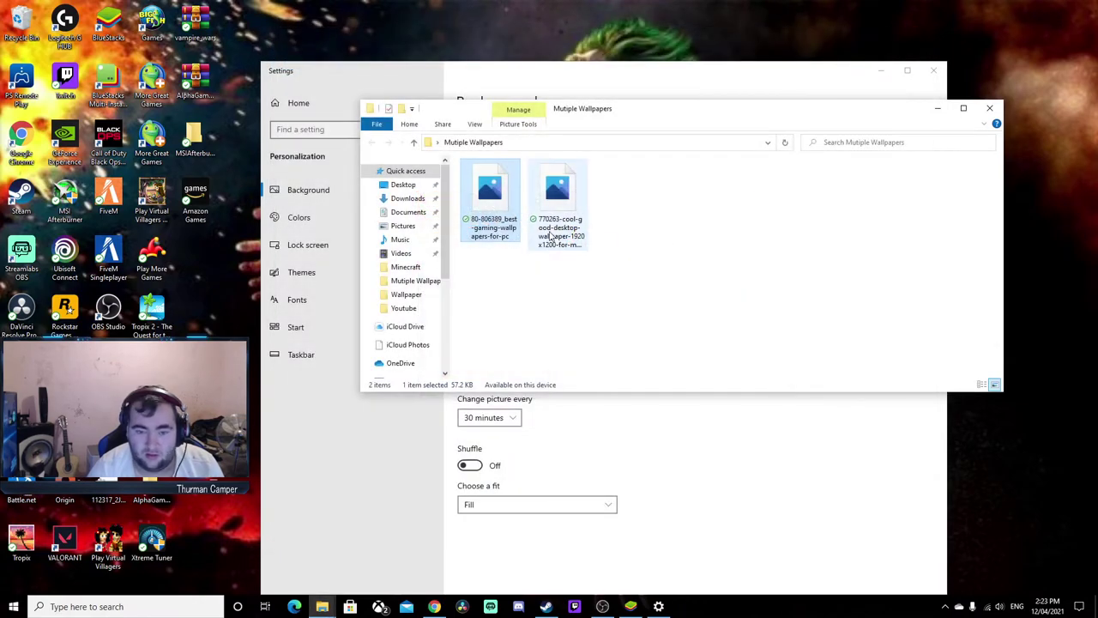
Rename the second wallpaper image file to '6'.
{"action": "left_click", "coordinate": [553, 243]}
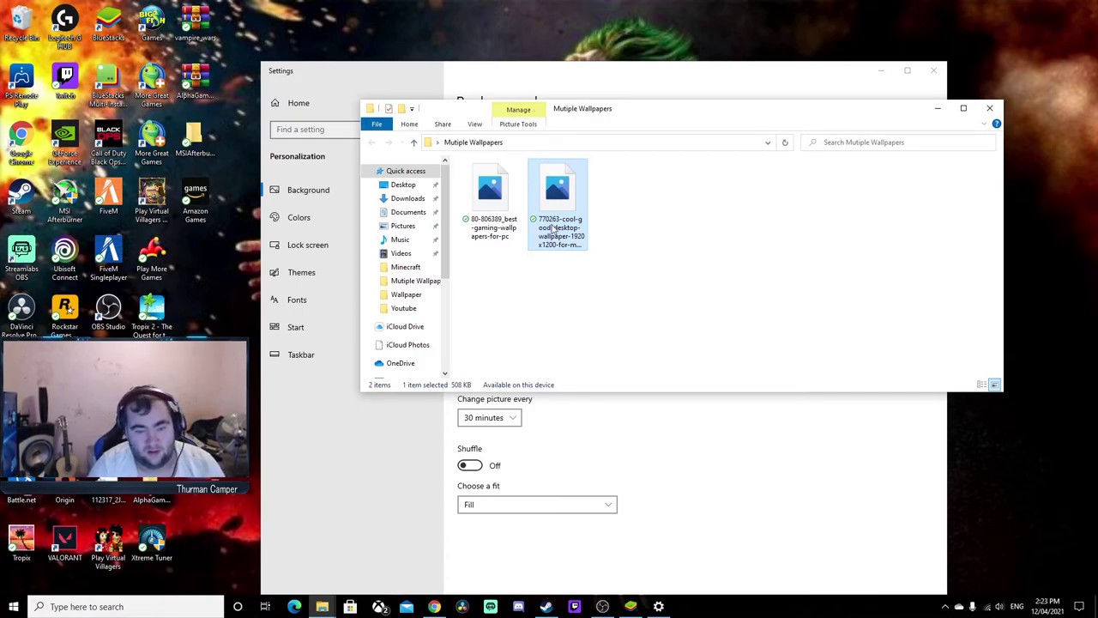
{"action": "left_click", "coordinate": [554, 230]}
{"action": "type", "text": "6"}
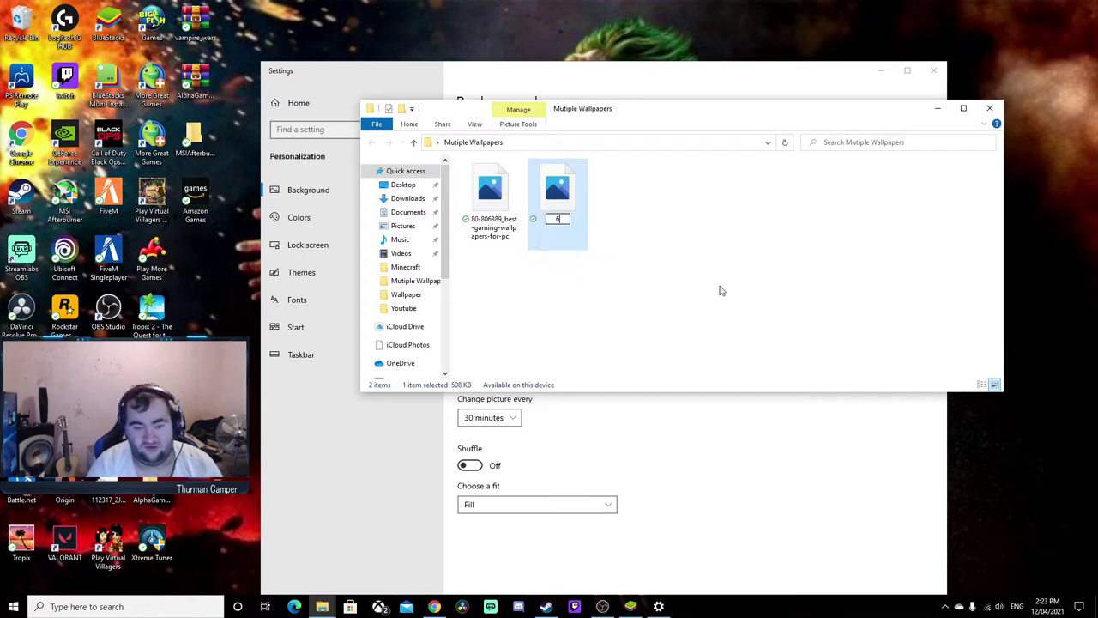
{"action": "key", "text": "Return"}
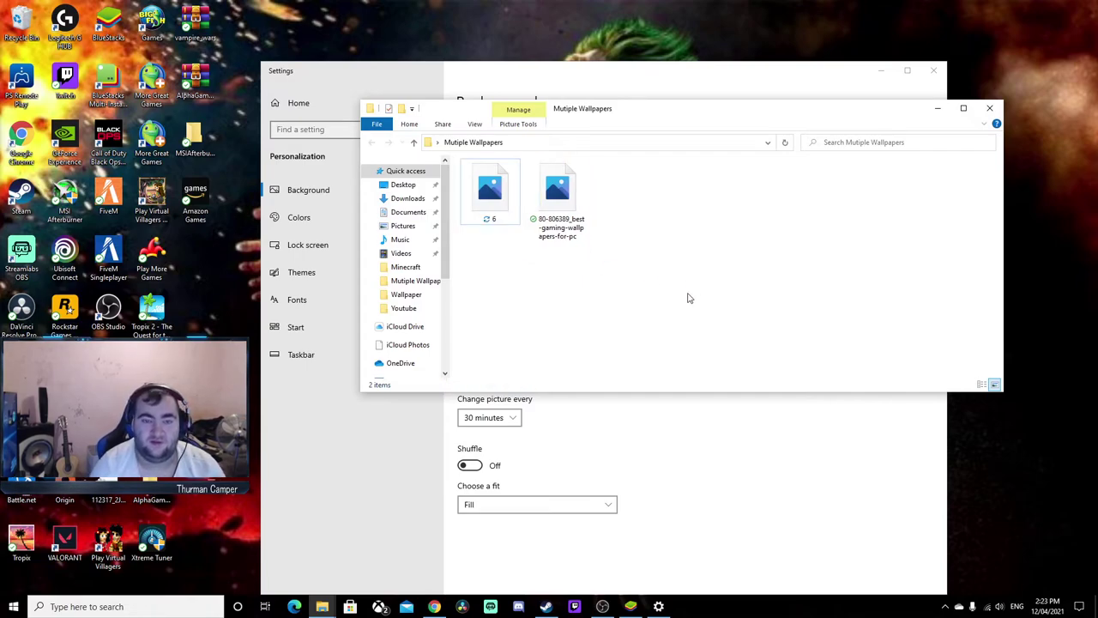
Minimize Explorer and temporarily set the slideshow album to the Wallpaper folder.
{"action": "left_click", "coordinate": [936, 109]}
{"action": "left_click", "coordinate": [493, 367]}
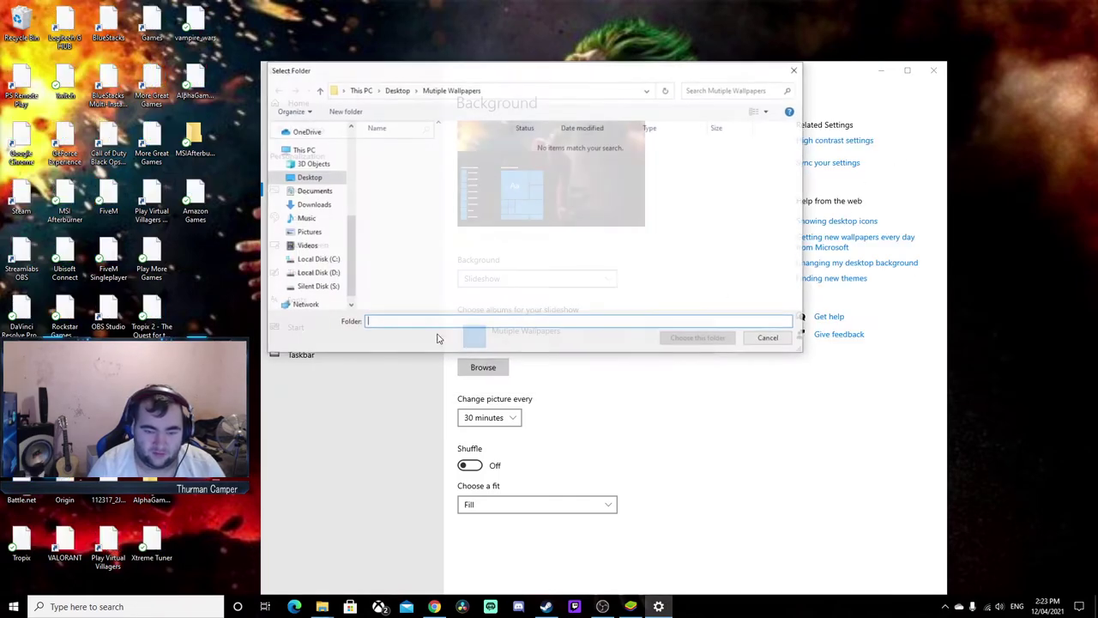
{"action": "scroll", "coordinate": [311, 196], "scroll_direction": "up", "scroll_amount": 2}
{"action": "left_click", "coordinate": [307, 171]}
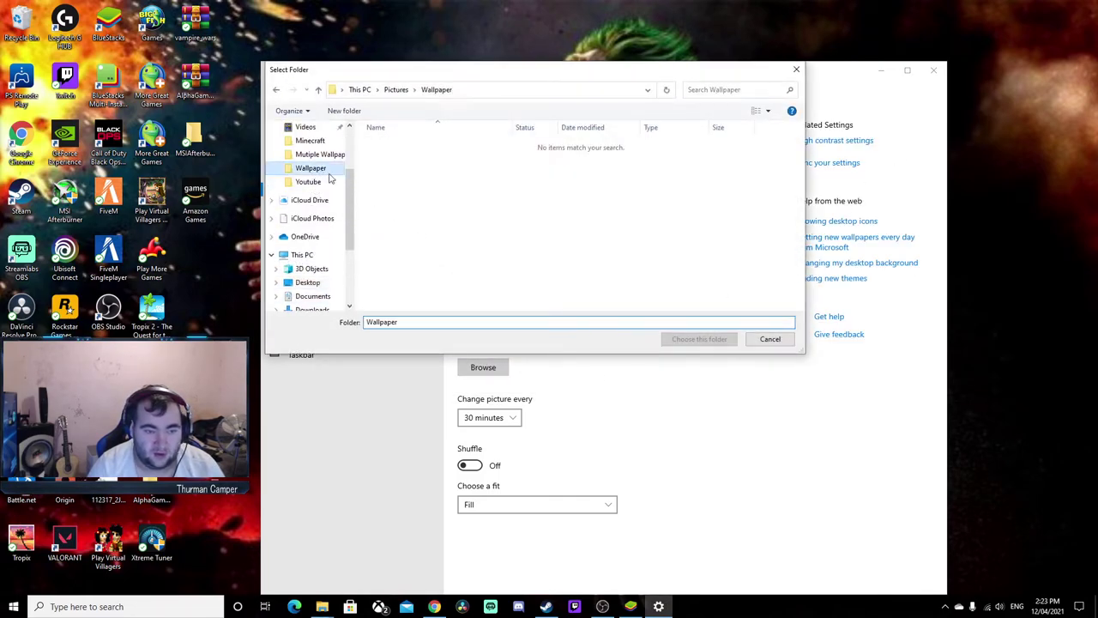
{"action": "left_click", "coordinate": [699, 339]}
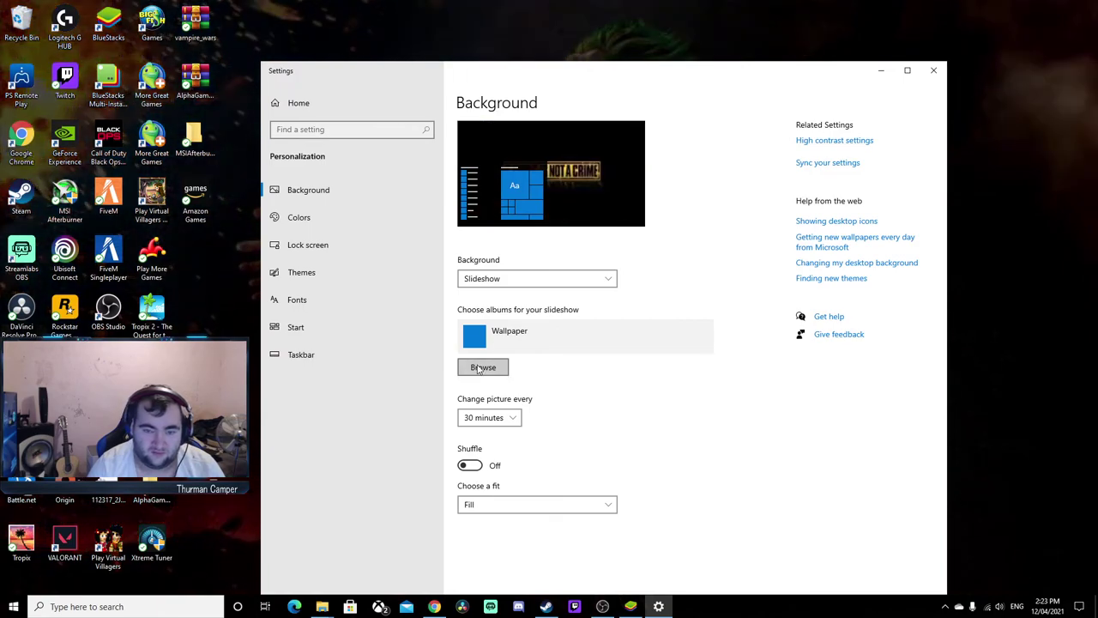
Switch the slideshow album back to the 'Mutiple Wallpapers' folder.
{"action": "left_click", "coordinate": [482, 367]}
{"action": "scroll", "coordinate": [313, 184], "scroll_direction": "up", "scroll_amount": 5}
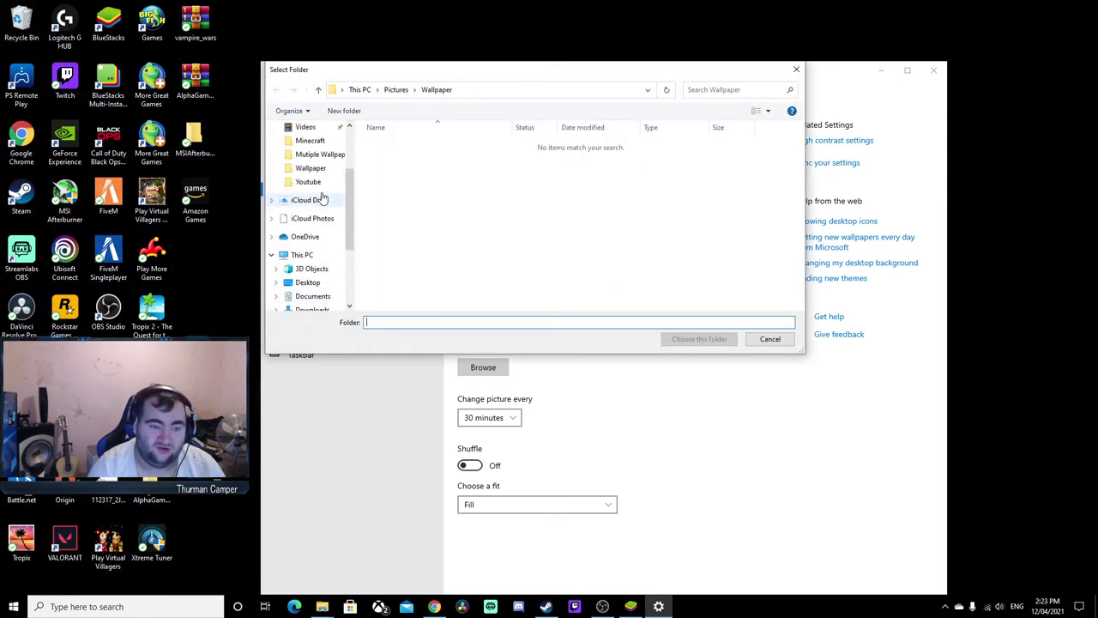
{"action": "left_click", "coordinate": [320, 196]}
{"action": "left_click", "coordinate": [699, 339]}
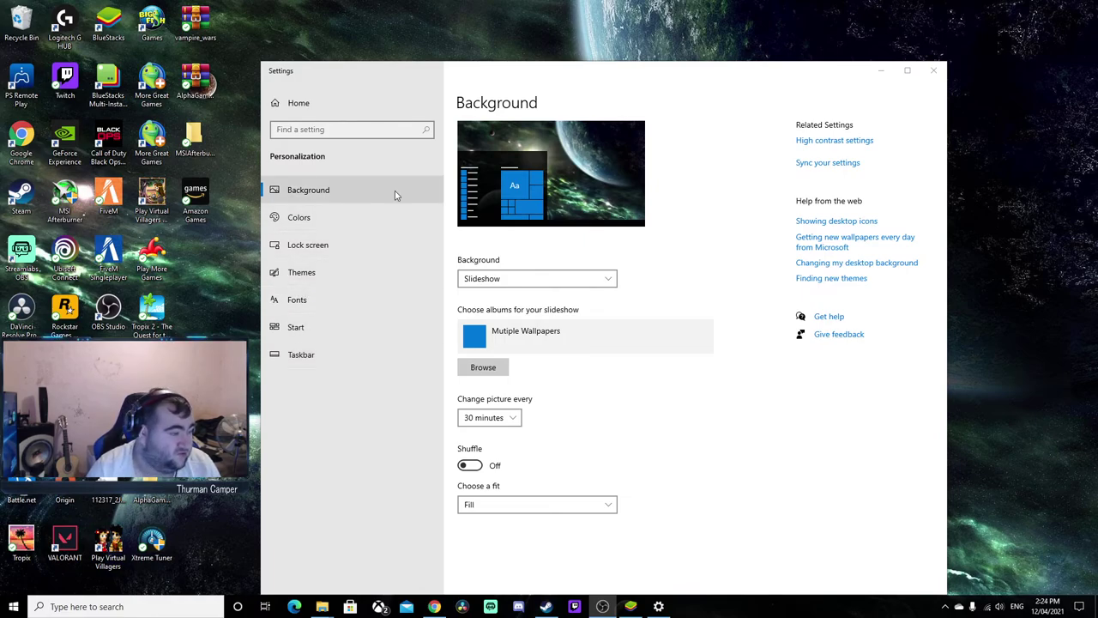
Minimize the Settings window to reveal the slideshow wallpaper on the desktop.
{"action": "left_click", "coordinate": [880, 72]}
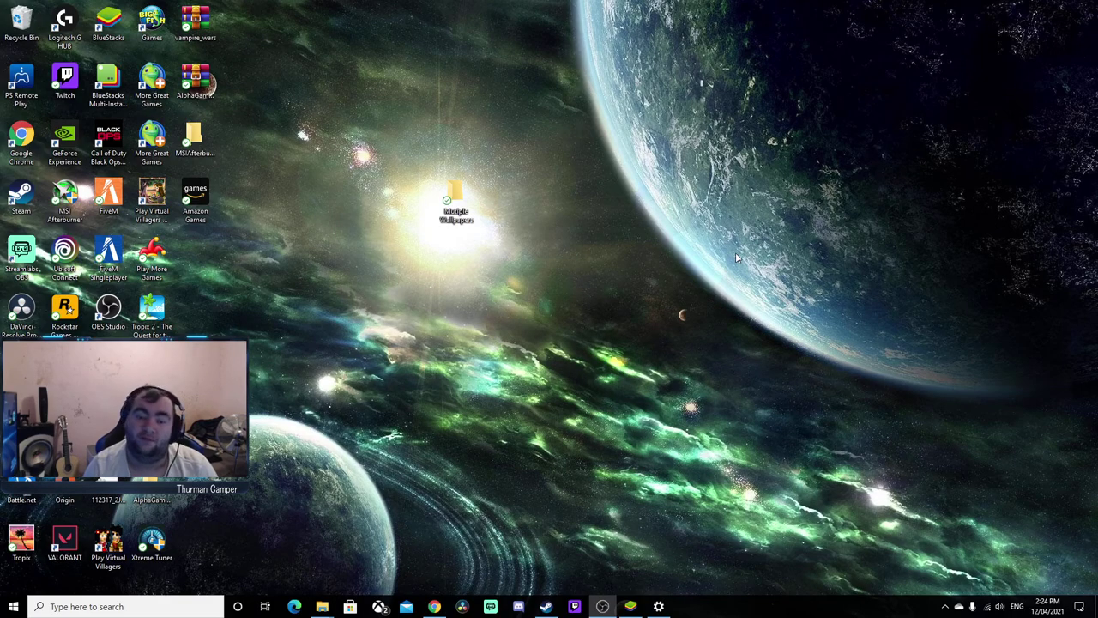